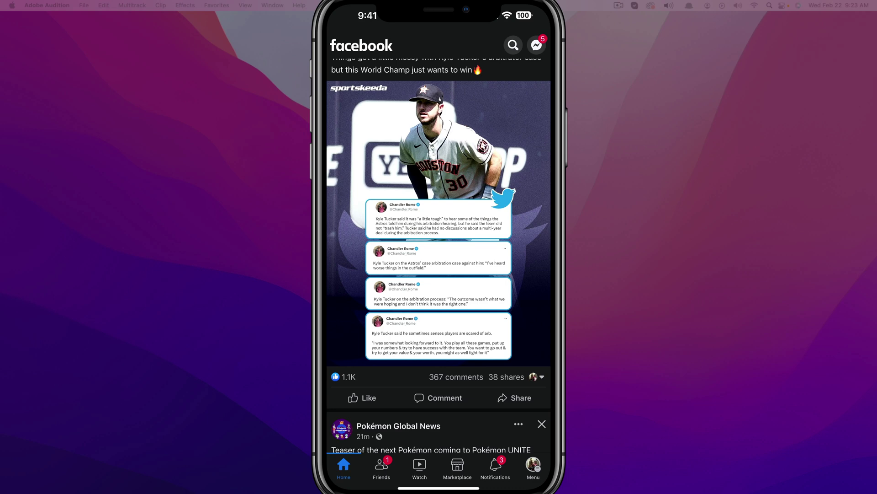
scroll(439, 253, "up", 1)
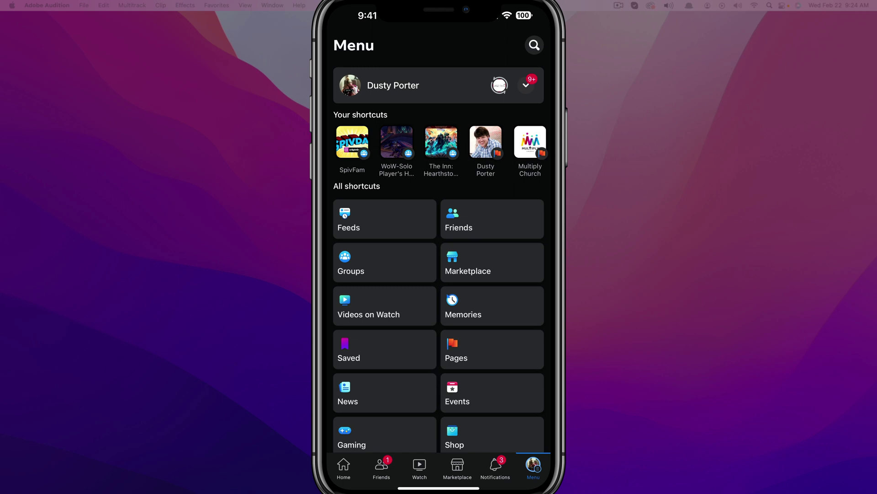
scroll(439, 274, "down", 10)
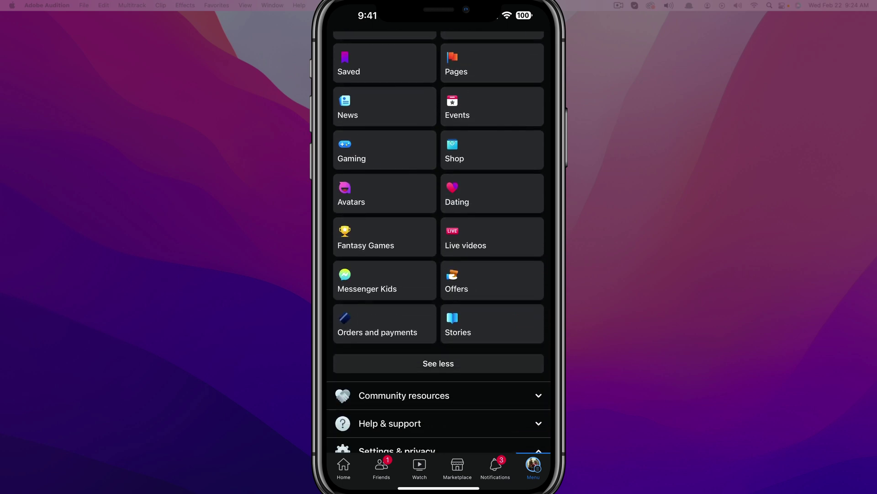
scroll(439, 275, "down", 2)
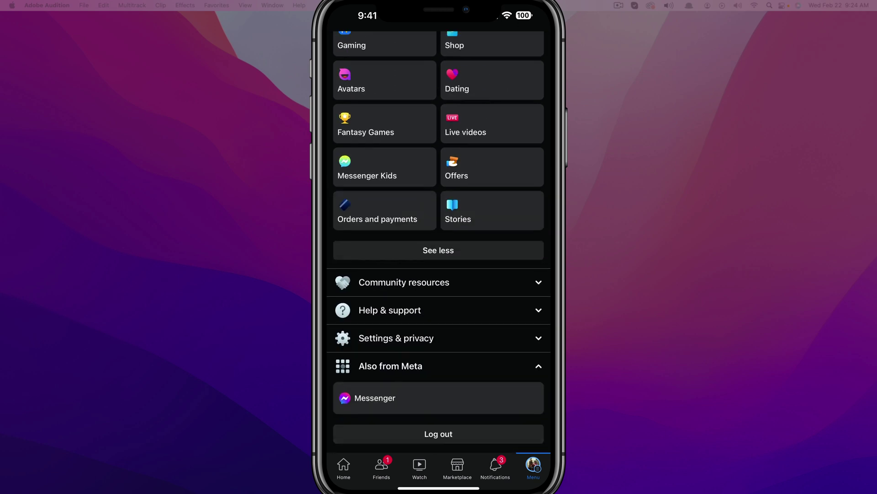
scroll(439, 275, "down", 2)
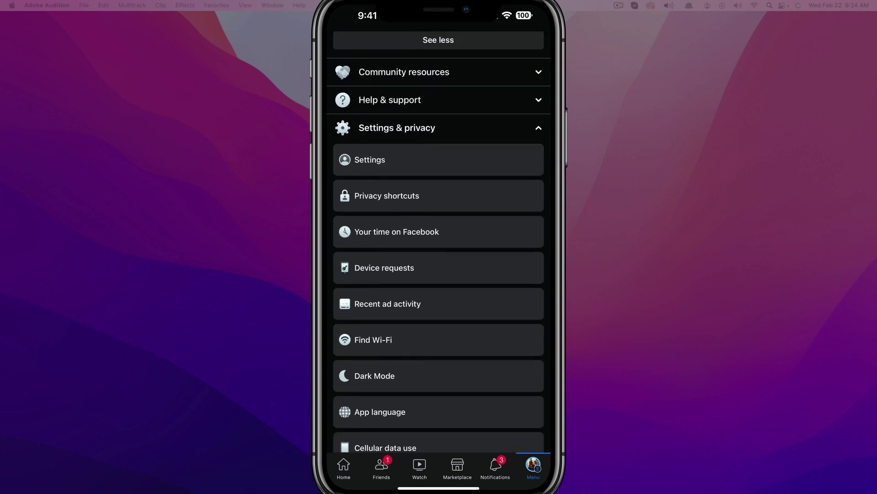
- Open the account Settings page and start a search within Settings
left_click(370, 159)
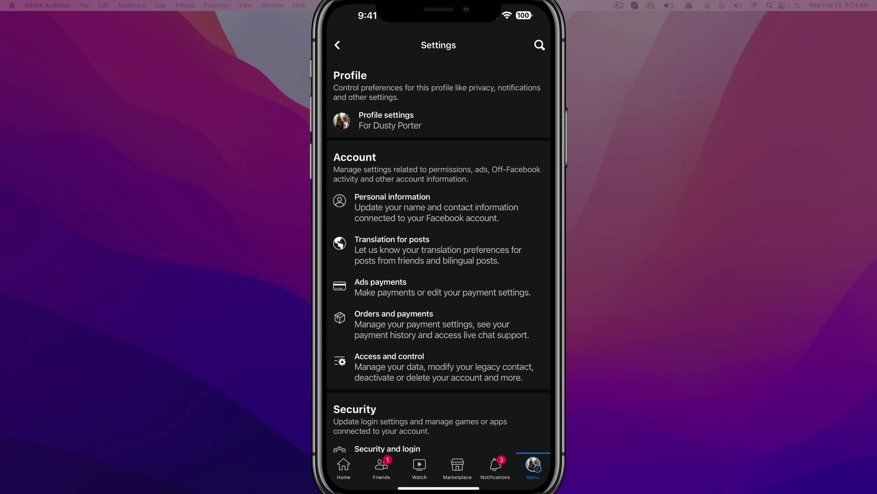
left_click(540, 45)
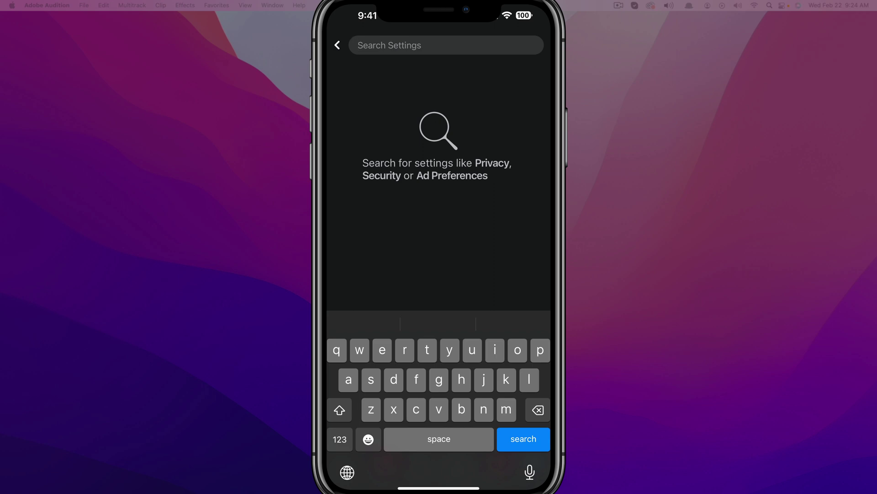
type("ac")
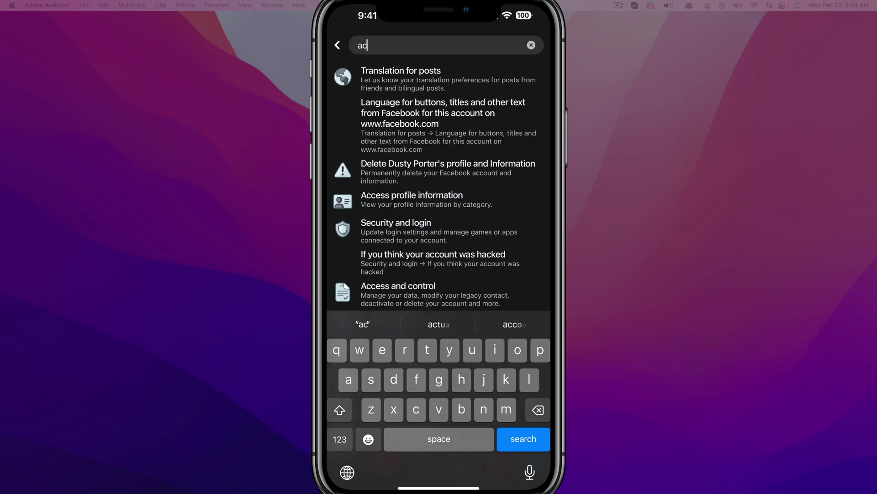
type("tiv")
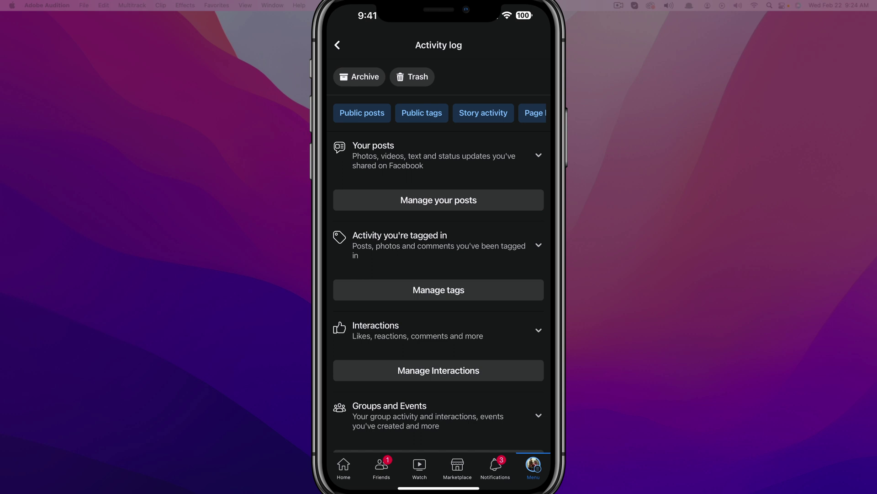
scroll(438, 112, "right", 5)
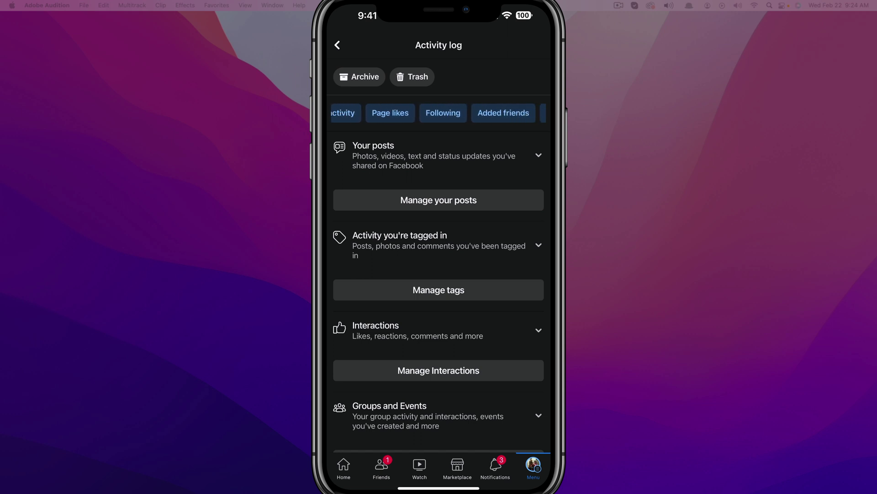
scroll(439, 112, "right", 3)
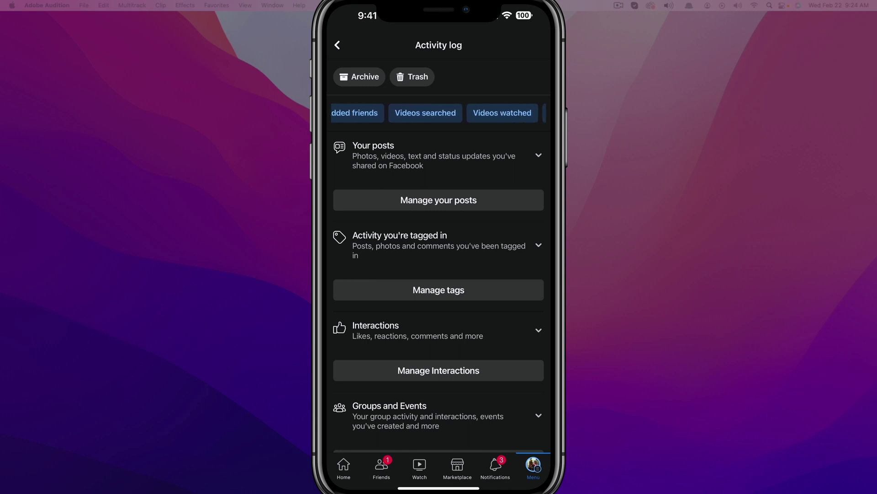
scroll(439, 112, "right", 2)
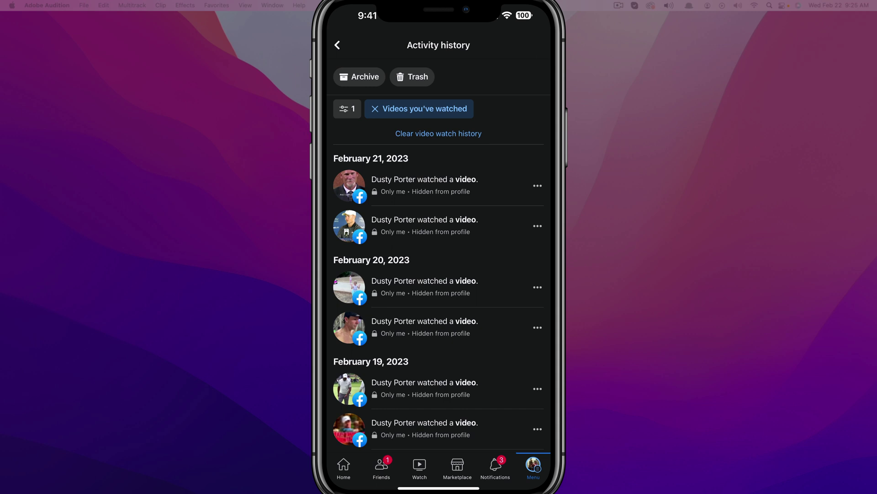
- Clear the video watch history and confirm with Clear in the Are you sure? prompt
left_click(437, 134)
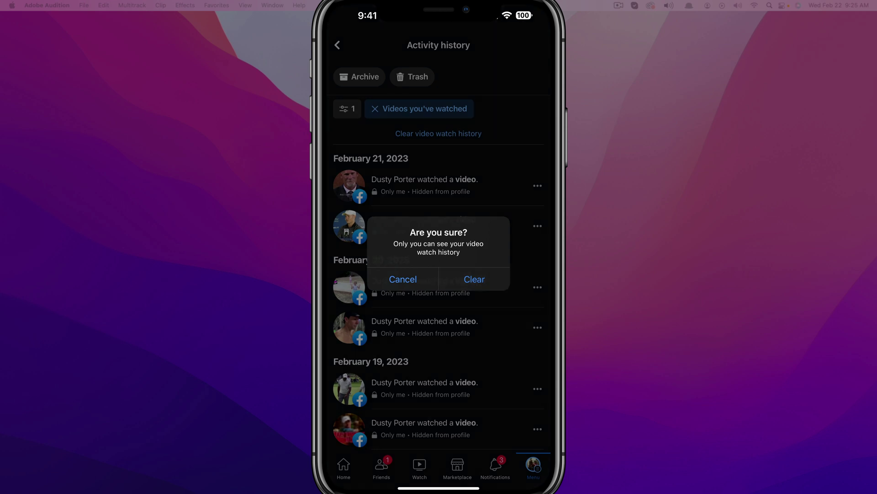
left_click(474, 279)
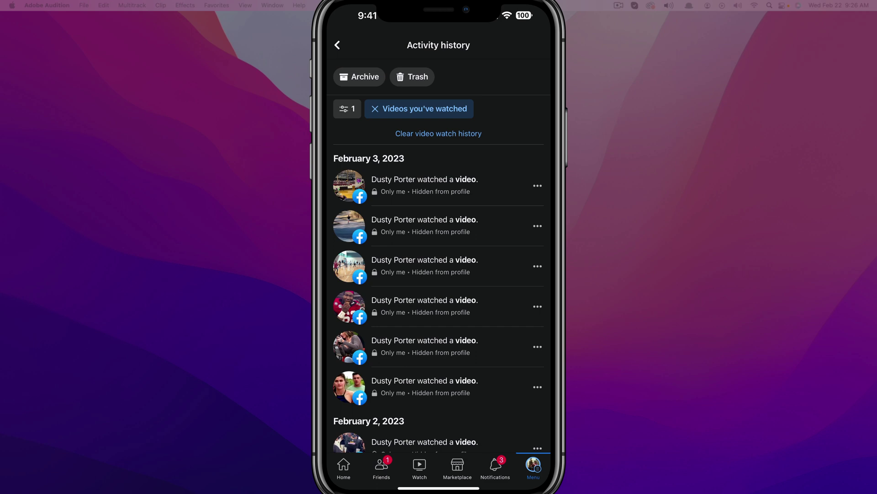
- Reopen Videos watched to reload the watched-videos Activity history list
left_click(453, 113)
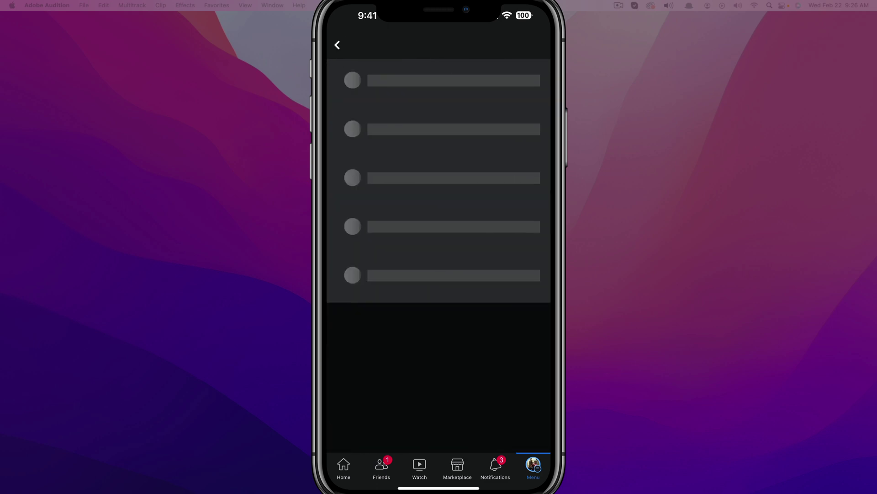